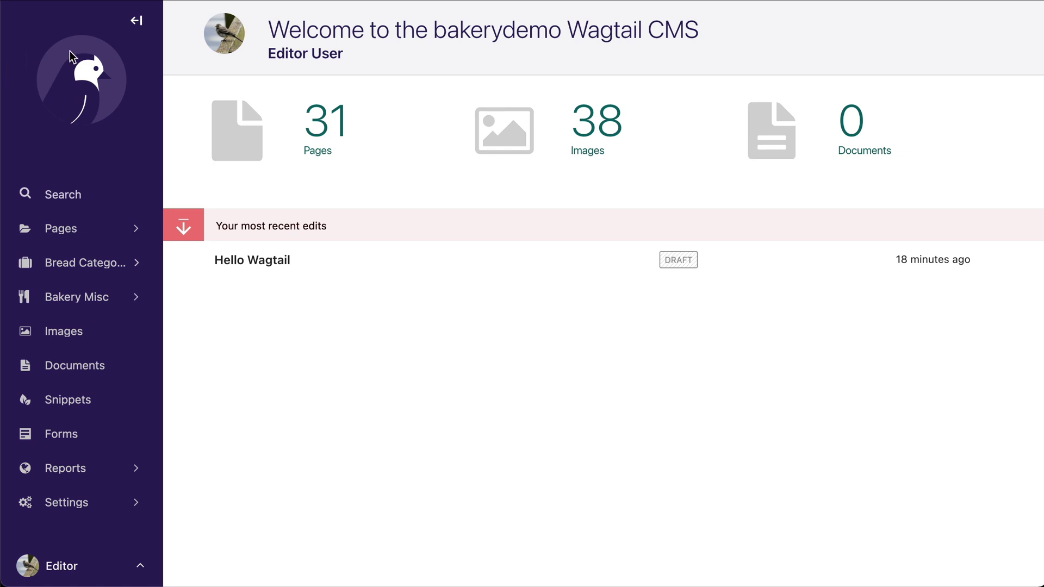
# - Collapse the sidebar to an icon-only rail, expand it again, then collapse it once more
pyautogui.click(136, 21)
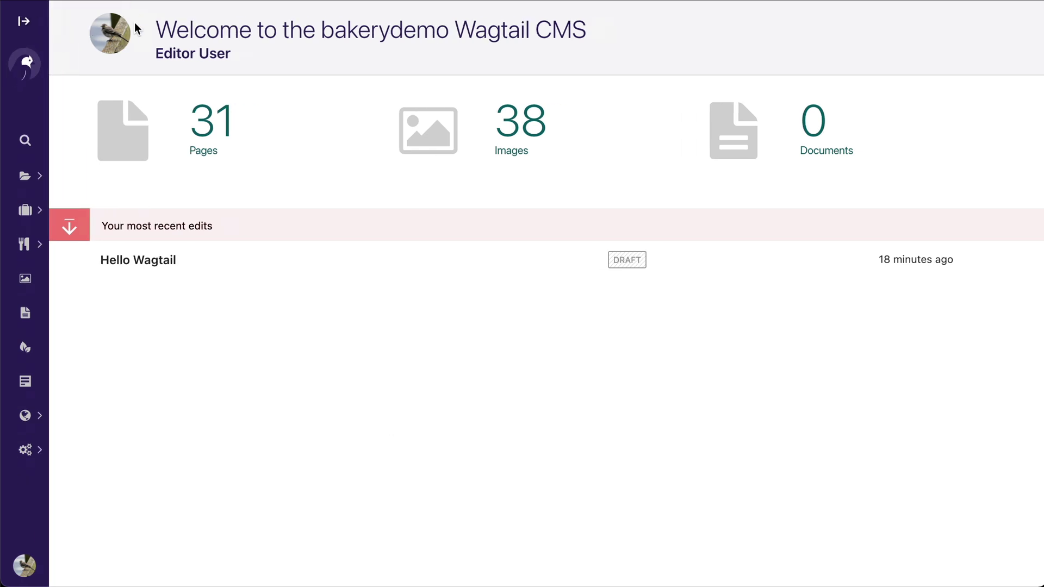
pyautogui.click(24, 22)
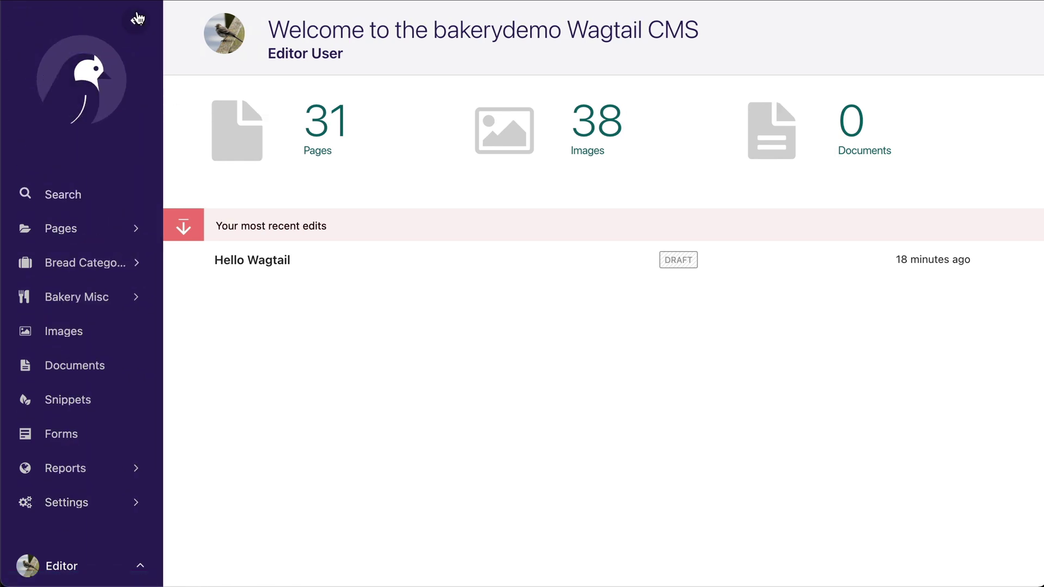
pyautogui.click(136, 21)
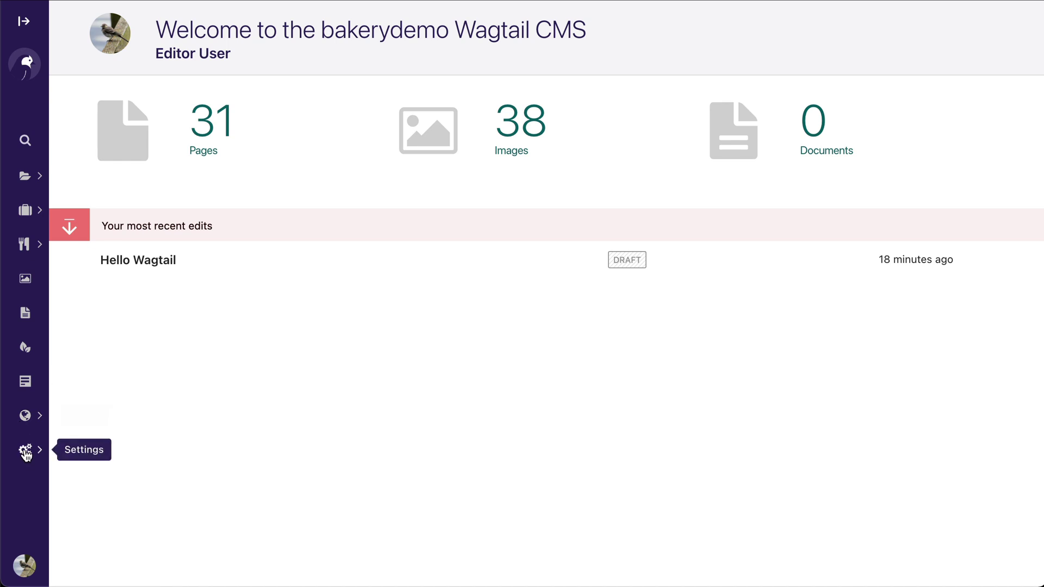
# - Open the Hello Wagtail draft from recent edits and view its page actions menu
pyautogui.moveTo(122, 298)
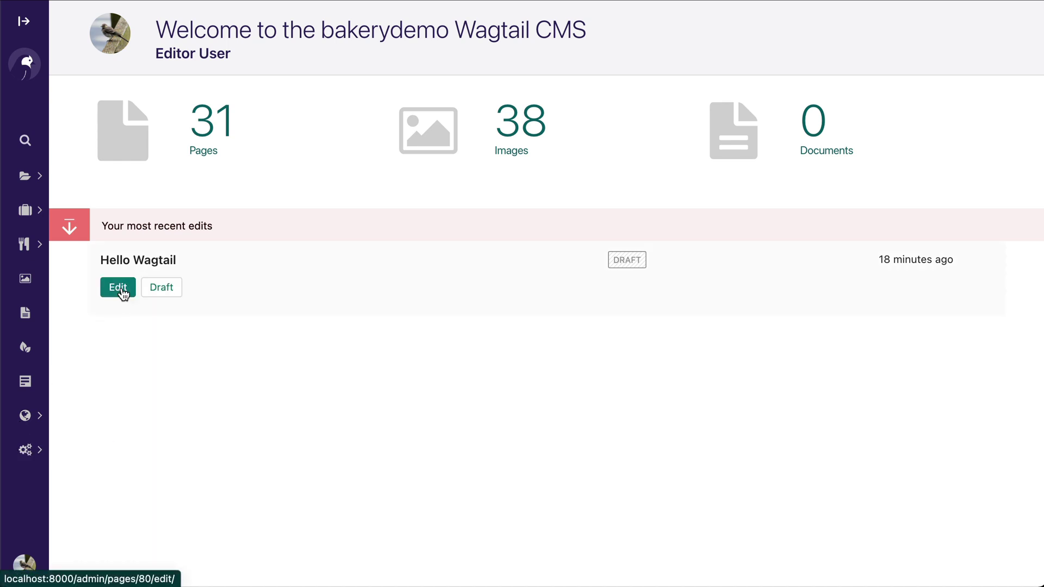
pyautogui.click(117, 287)
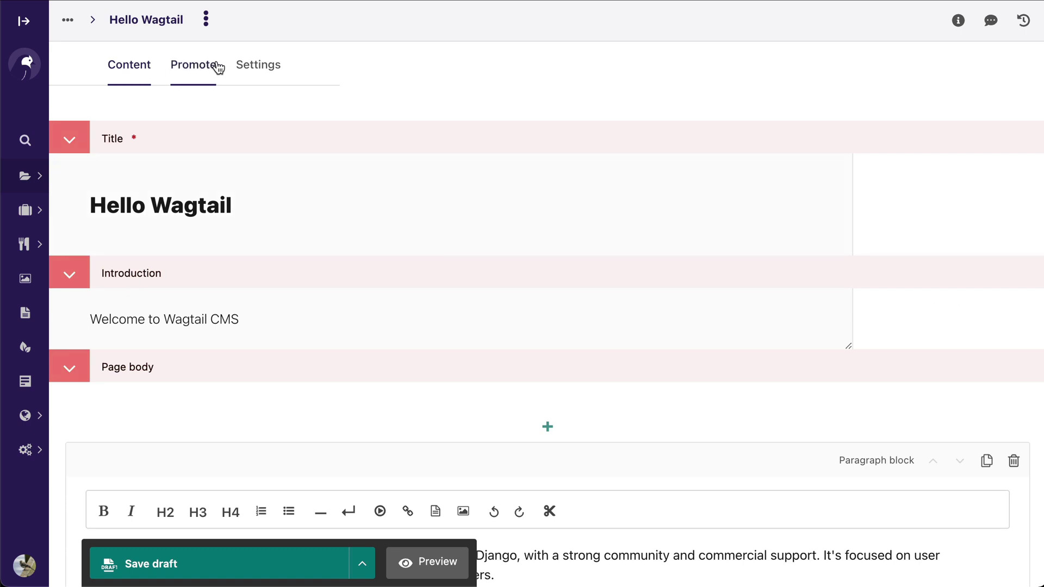
pyautogui.moveTo(67, 19)
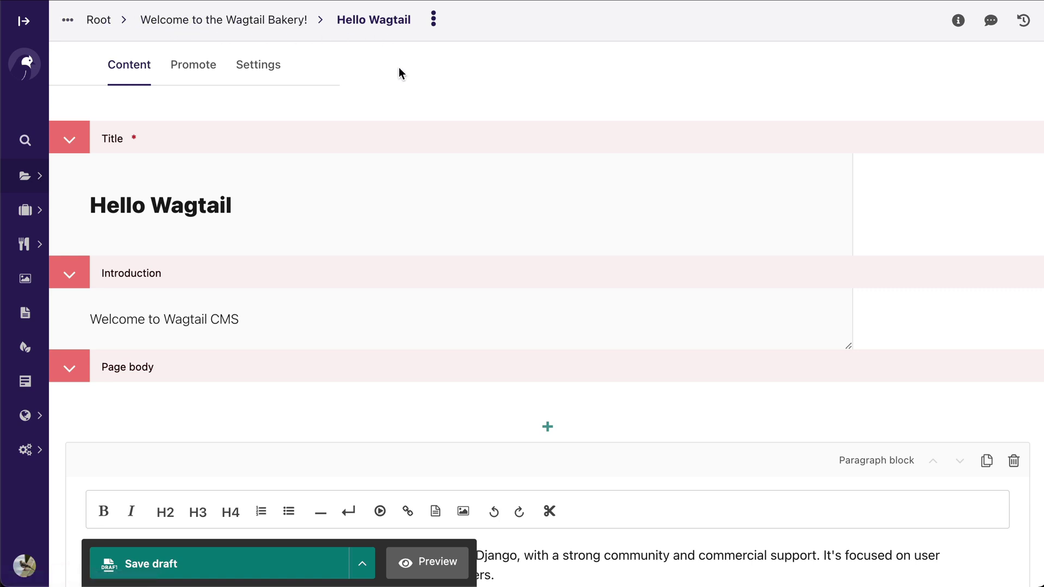
pyautogui.click(206, 20)
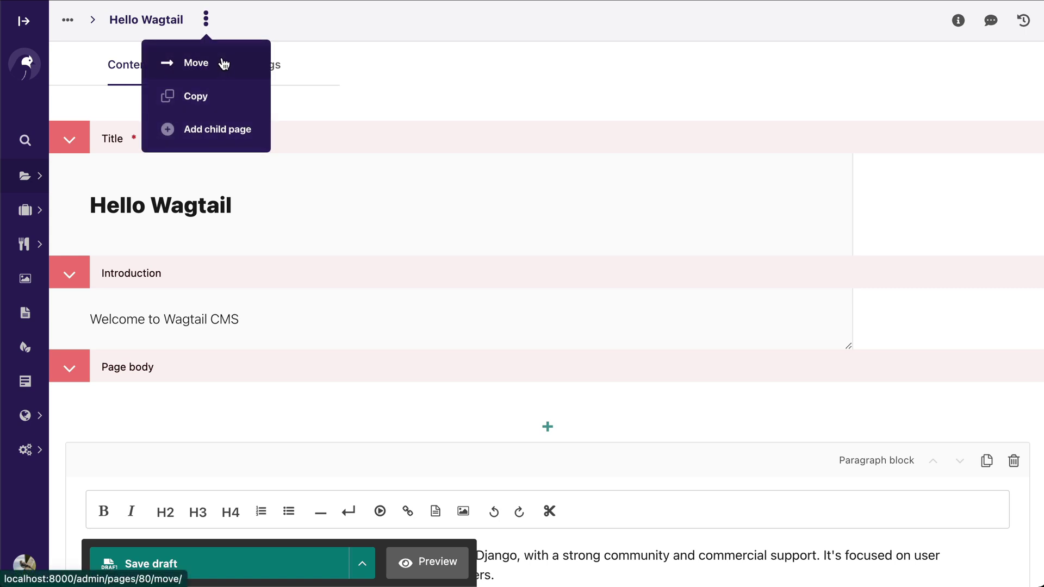
pyautogui.click(591, 71)
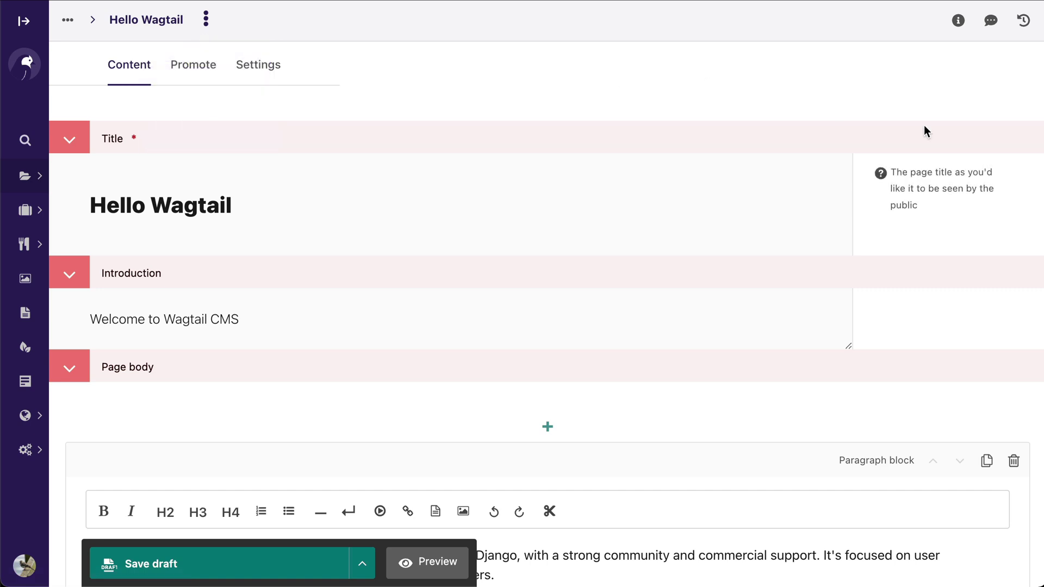
# - Show the page's status and privacy info, then open and close the comments panel
pyautogui.click(957, 21)
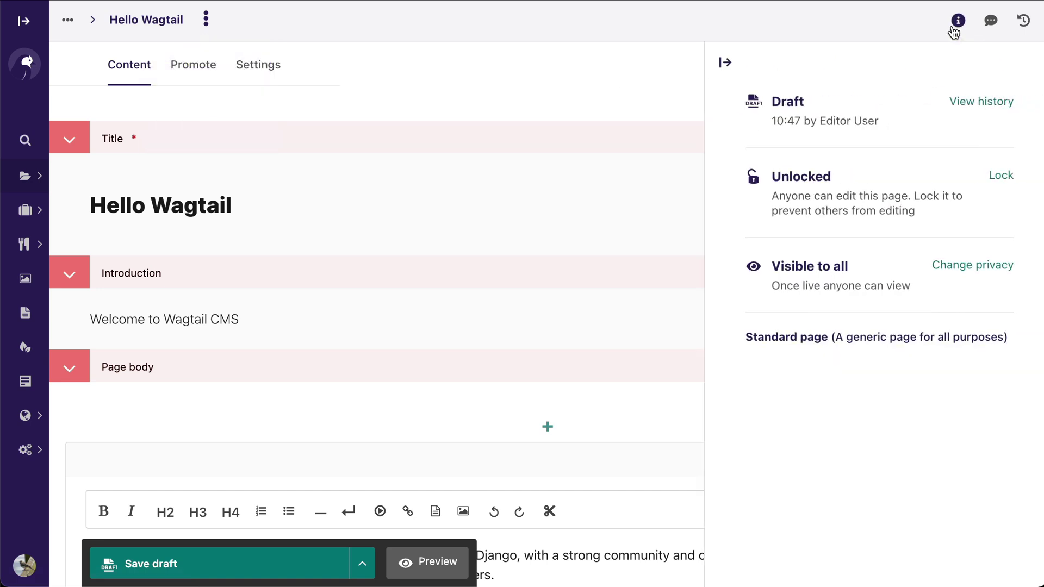
pyautogui.click(990, 23)
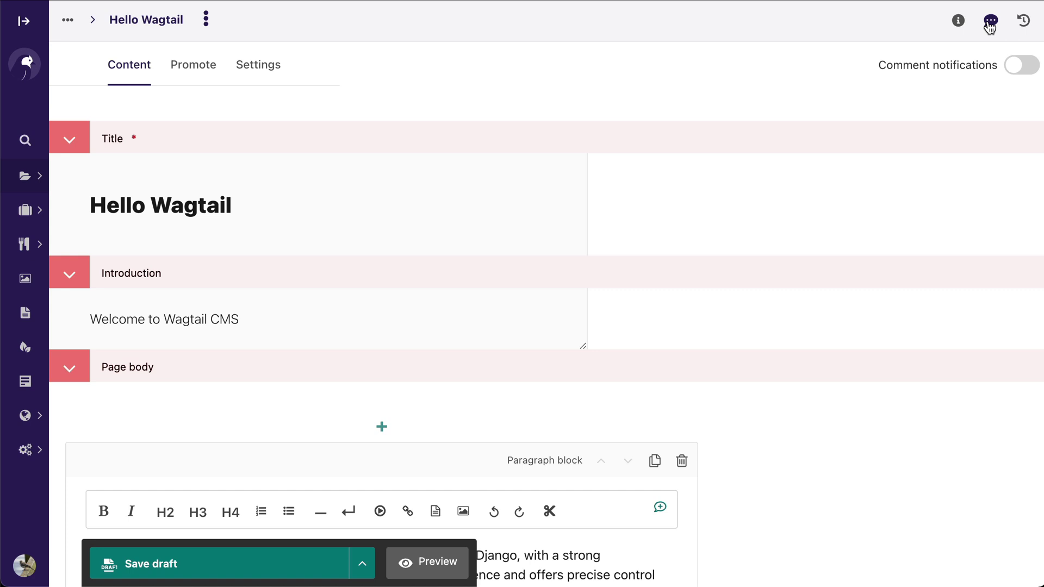
pyautogui.click(990, 23)
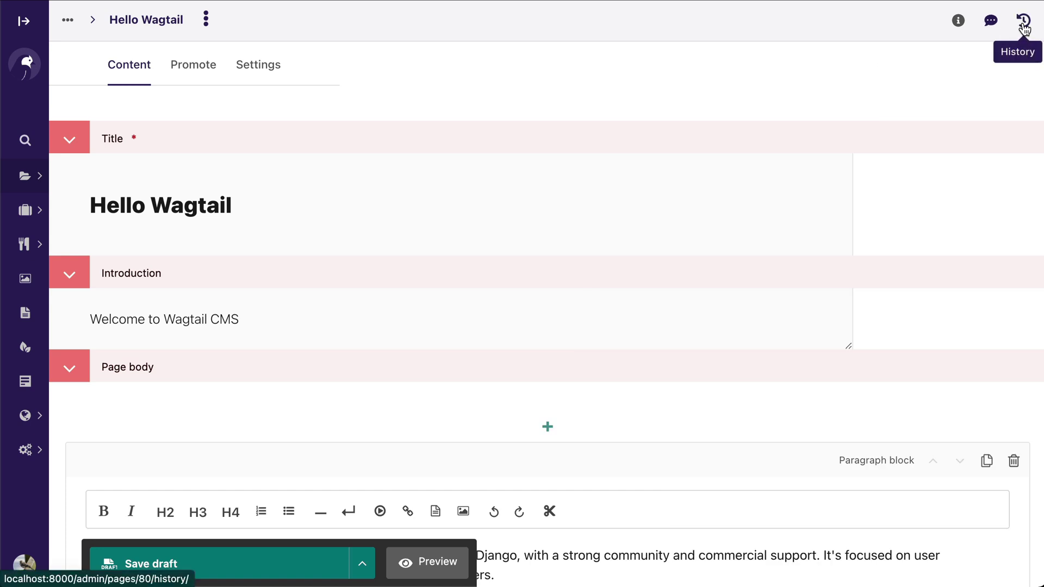
# - Paste a copy of the Wagtail introduction paragraph on a new line below it
pyautogui.scroll(-3, 669, 185)
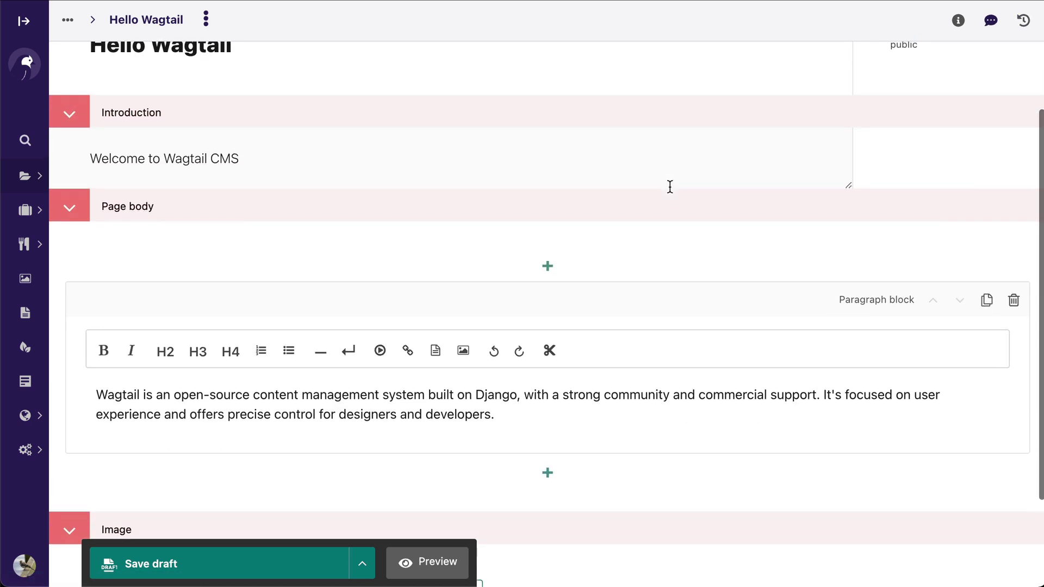
pyautogui.click(501, 405)
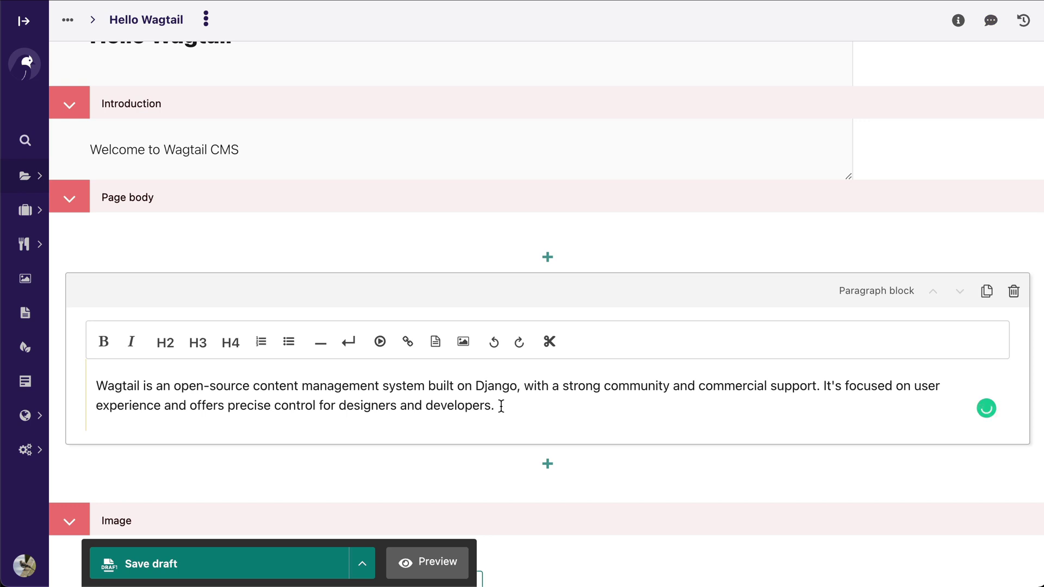
pyautogui.tripleClick(500, 405)
pyautogui.hotkey('ctrl', 'c')
pyautogui.click(501, 405)
pyautogui.press('Return')
pyautogui.hotkey('ctrl', 'v')
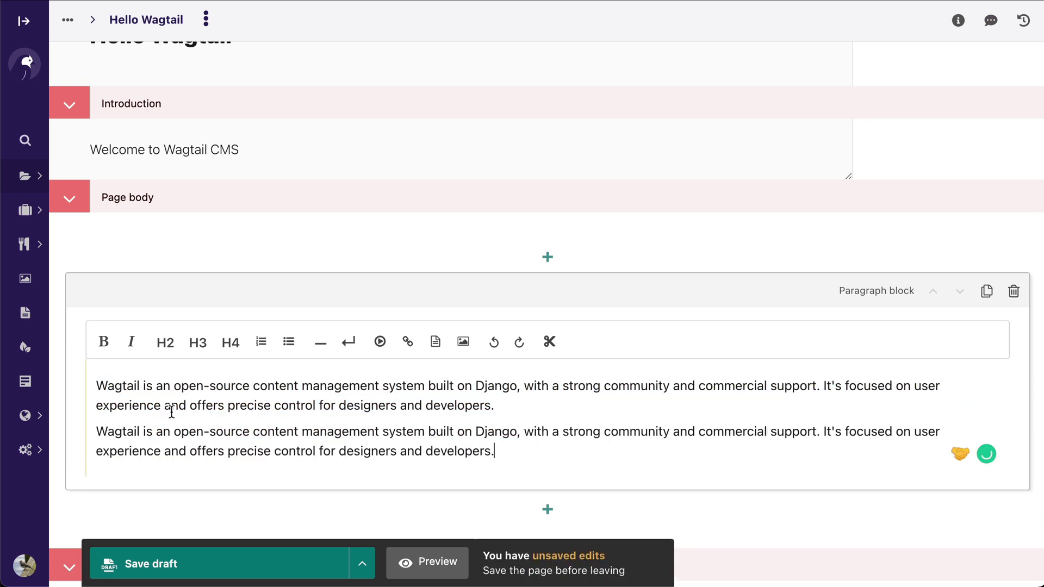
# - Split the pasted copy into its own paragraph block and bring up the block-type list
pyautogui.click(92, 435)
pyautogui.click(549, 342)
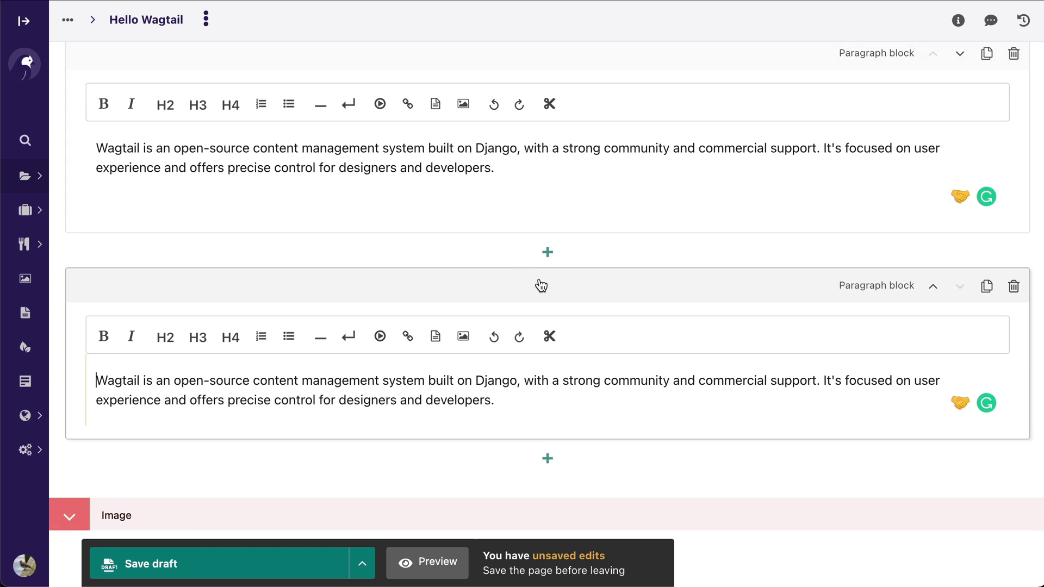
pyautogui.click(548, 252)
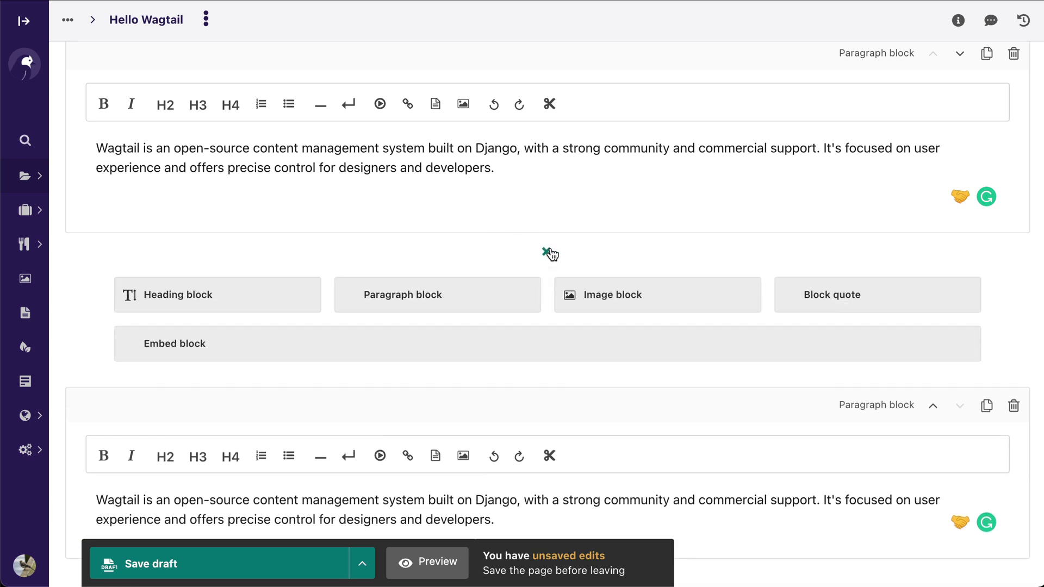
# - Upload duplicate-test.jpg as the page image, then keep the existing image and delete the duplicate
pyautogui.click(567, 284)
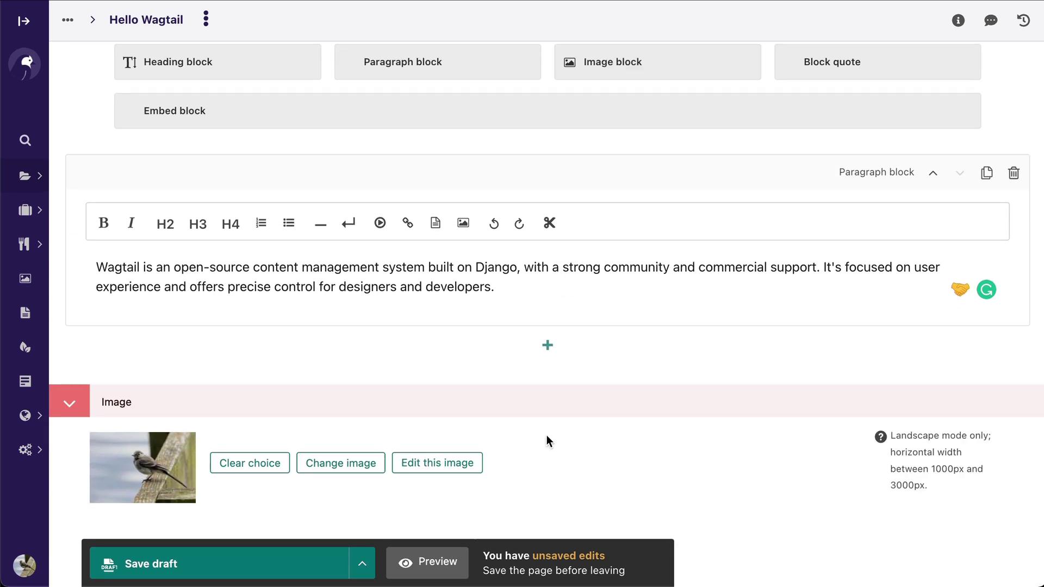
pyautogui.click(348, 471)
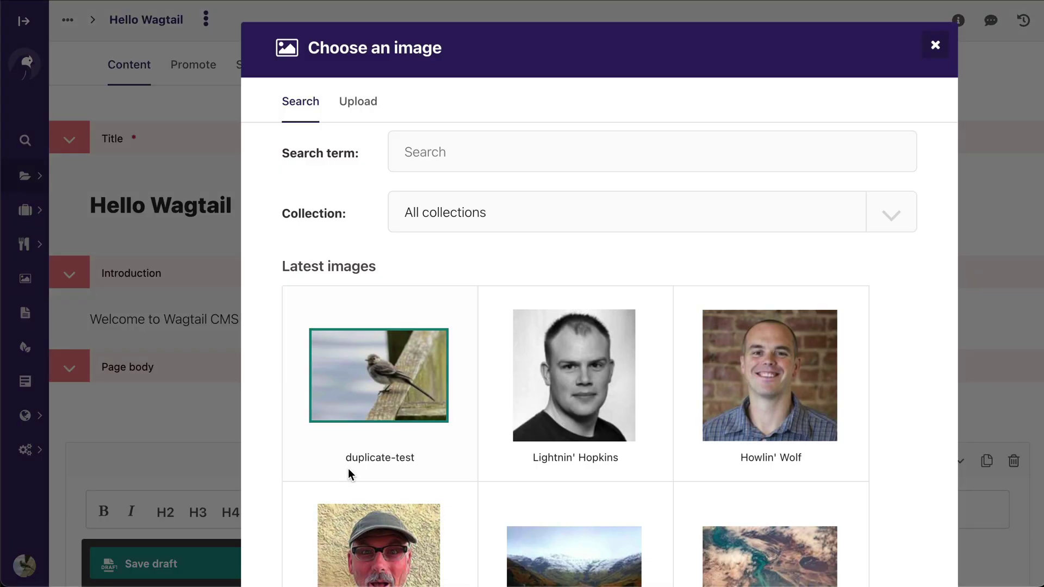
pyautogui.click(358, 102)
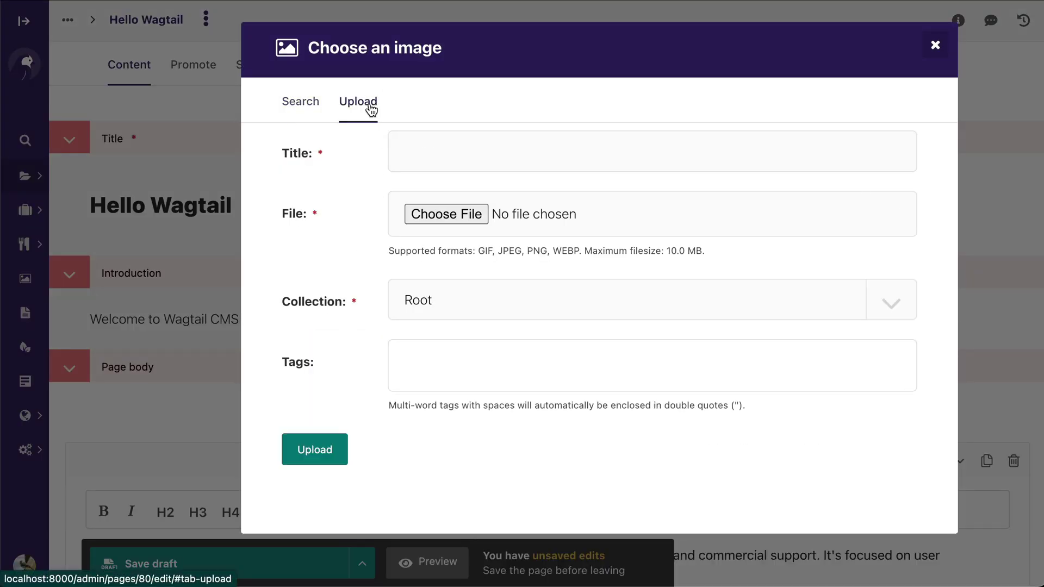
pyautogui.click(439, 214)
pyautogui.click(168, 98)
pyautogui.doubleClick(170, 99)
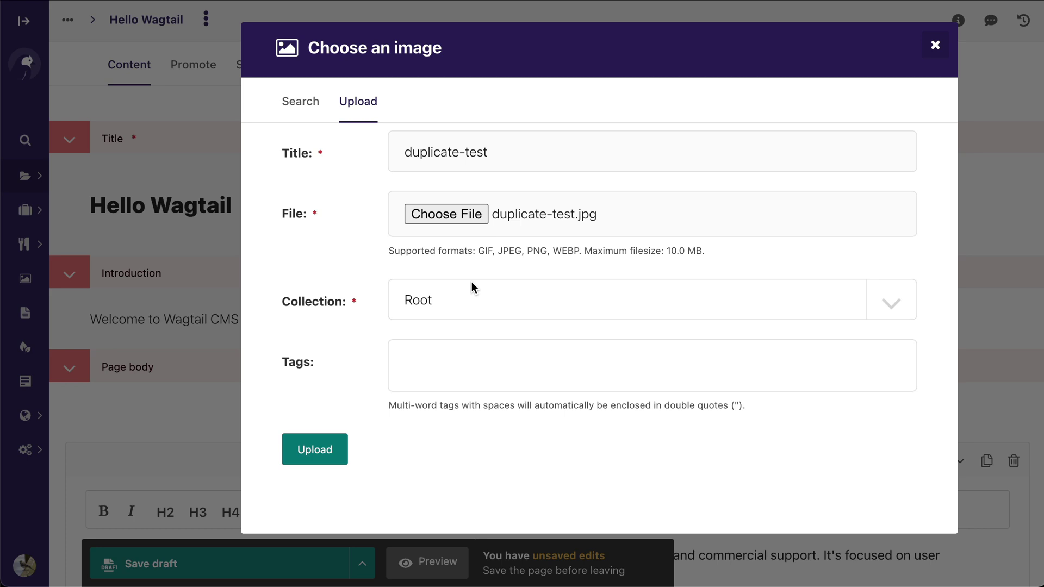
pyautogui.click(333, 447)
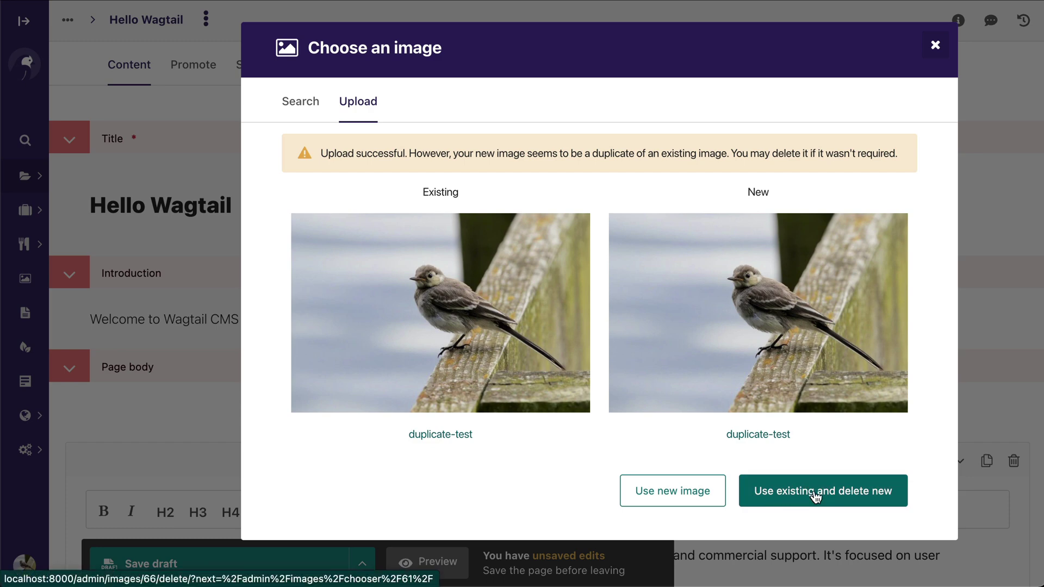
pyautogui.click(815, 491)
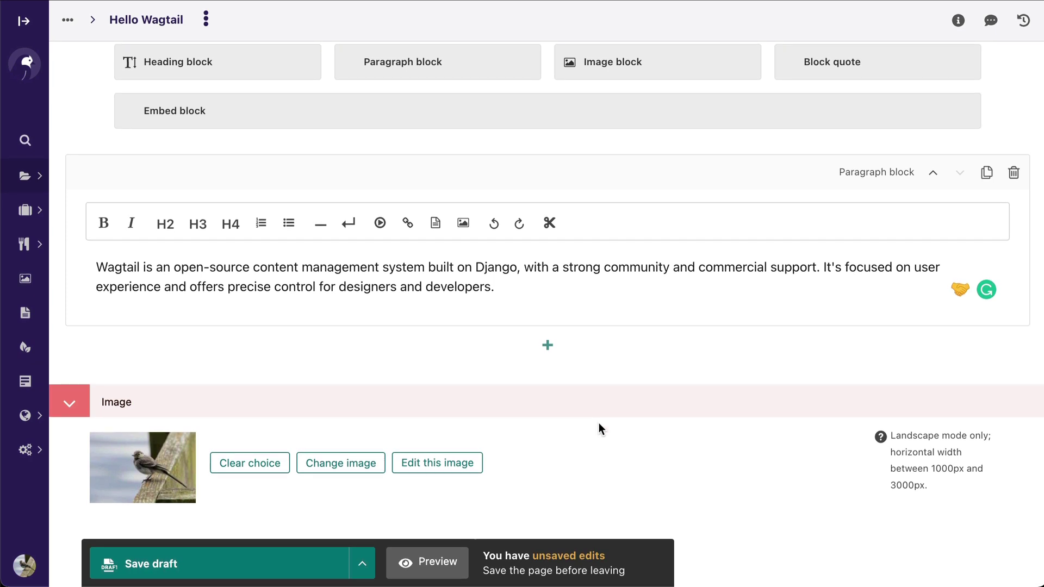
pyautogui.scroll(10, 599, 424)
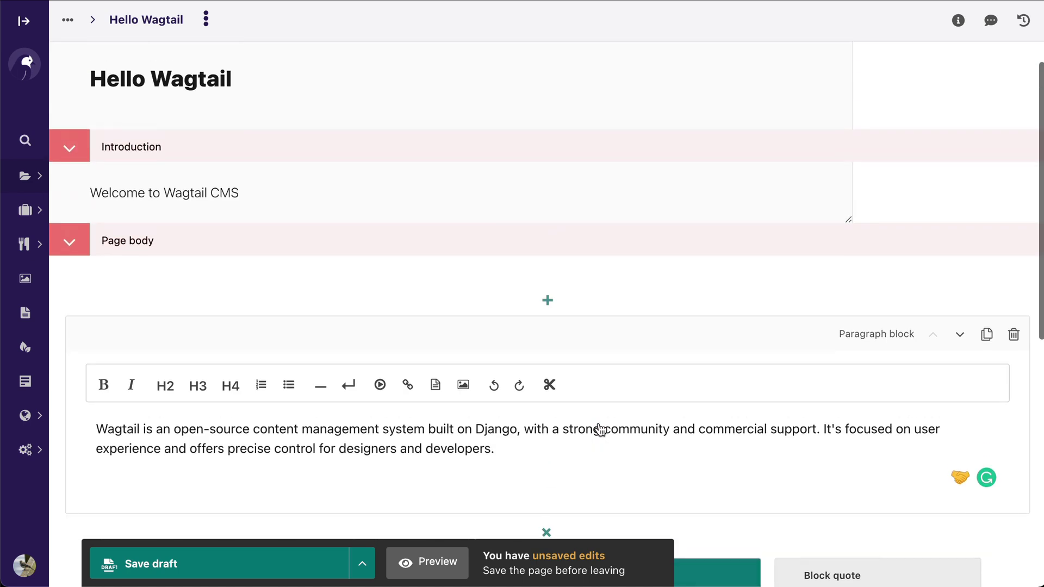
pyautogui.scroll(1, 599, 429)
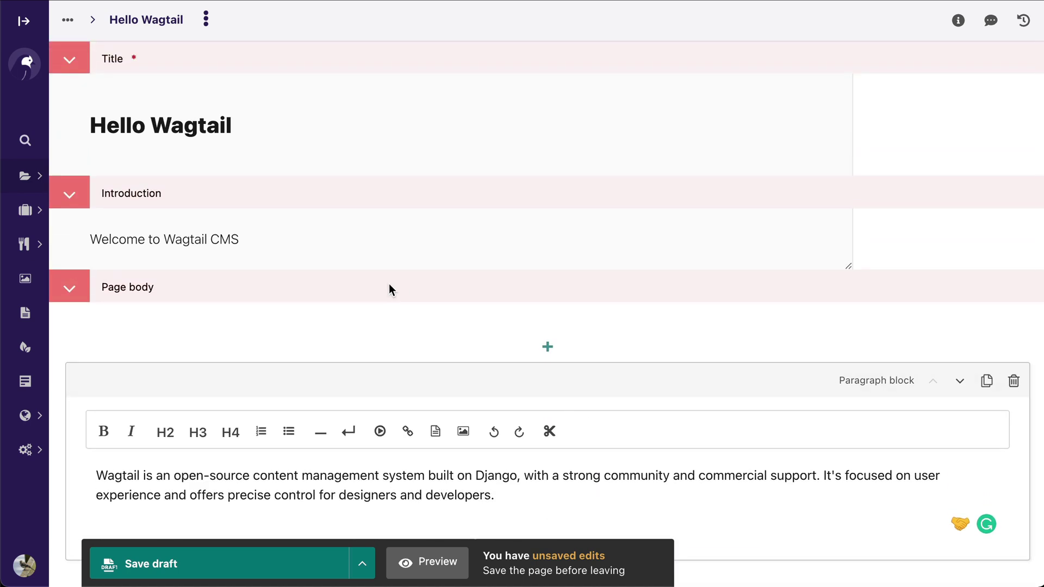
pyautogui.click(284, 228)
pyautogui.moveTo(270, 233); pyautogui.dragTo(54, 232)
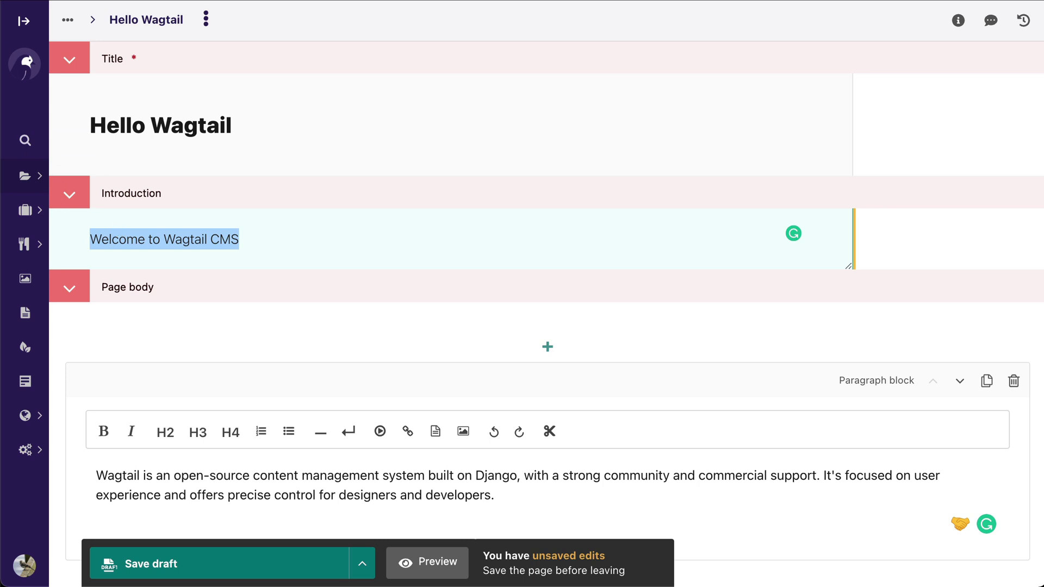
# - Log out of the editor account, leaving despite the unsaved page changes
pyautogui.click(24, 20)
pyautogui.click(113, 559)
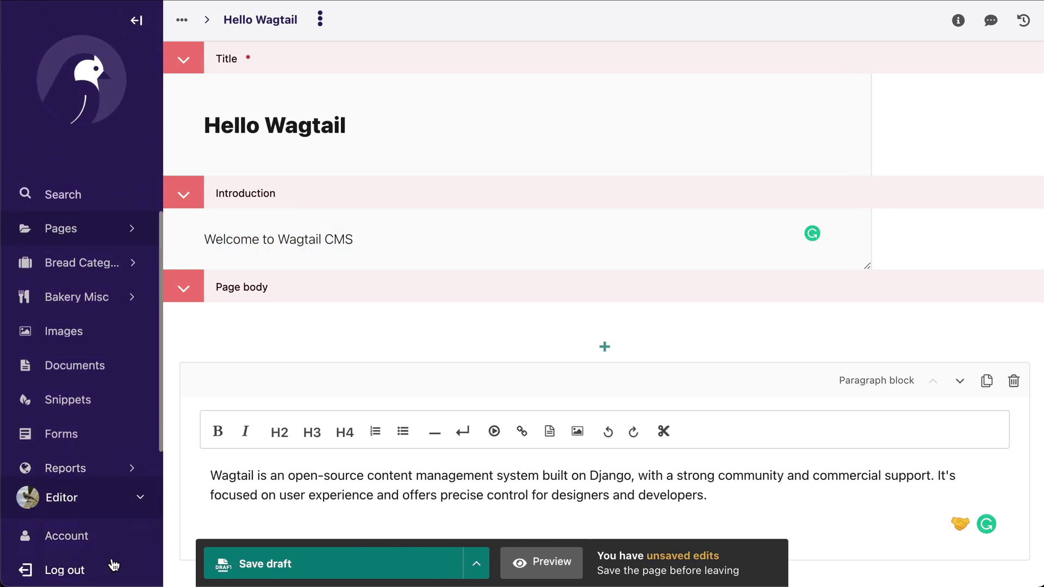
pyautogui.click(76, 569)
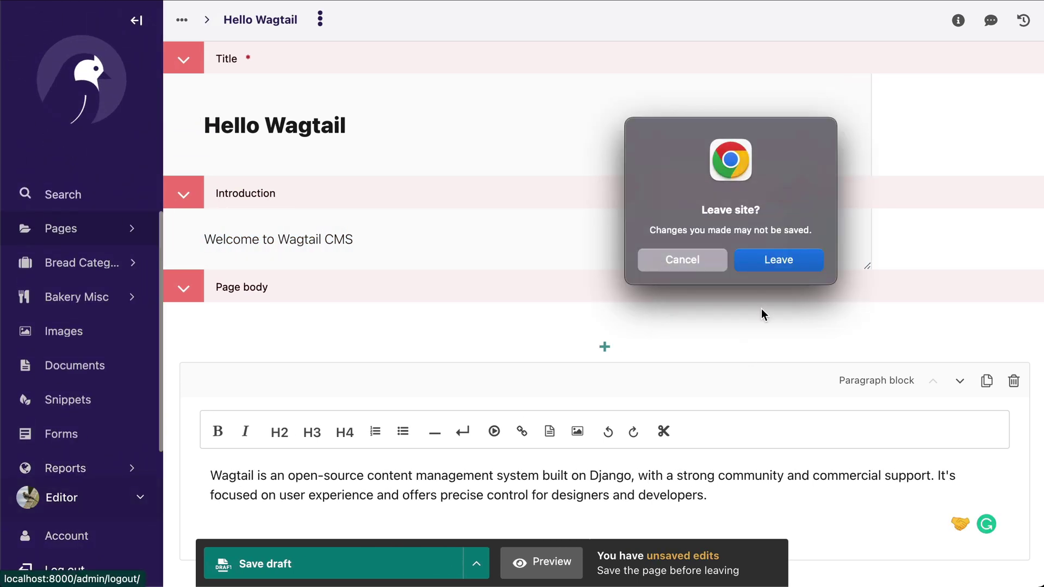
pyautogui.click(783, 260)
# - Sign back in with the non-admin user's username and password
pyautogui.write('non')
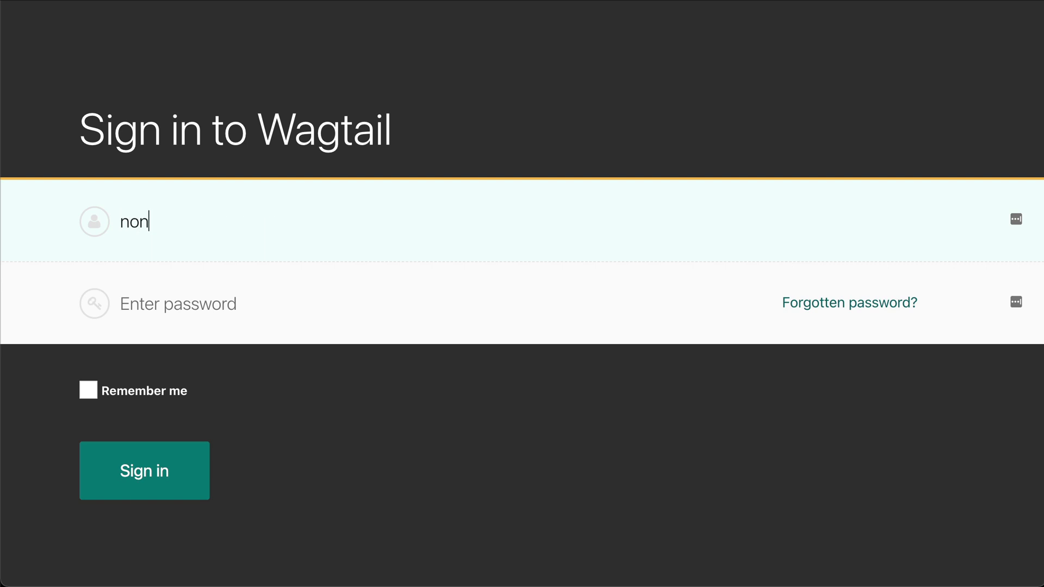
pyautogui.write('admin')
pyautogui.press('Tab')
pyautogui.write('nonadmin')
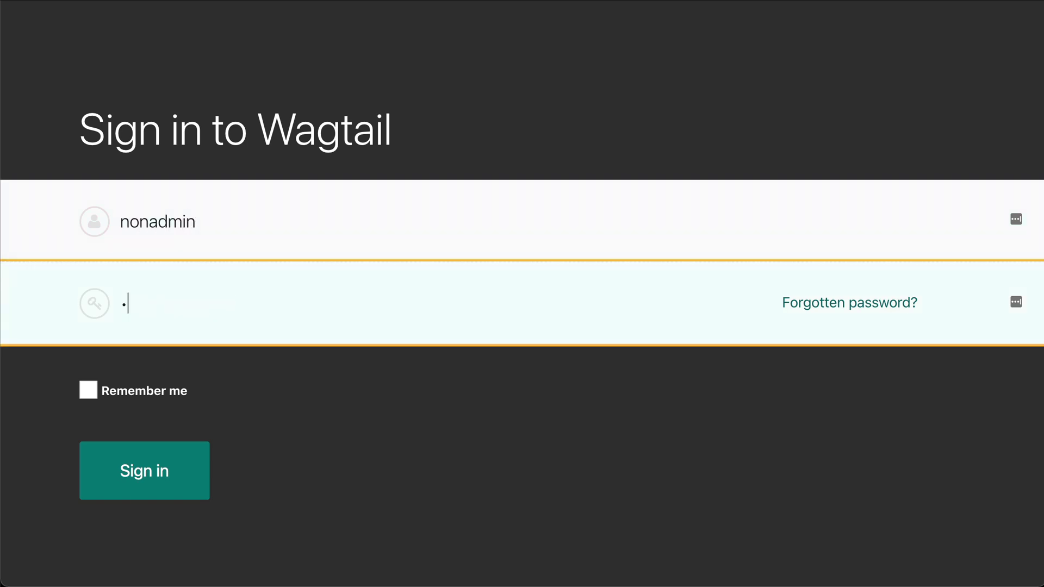
pyautogui.press('Return')
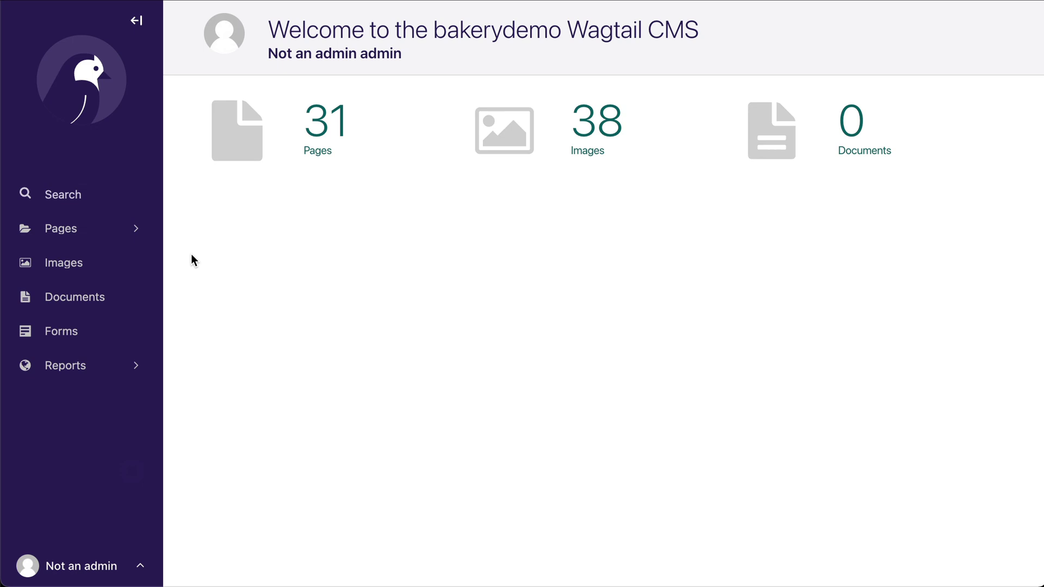
# - Open Hello Wagtail under Welcome to the Wagtail Bakery! and check its fields as the non-admin user
pyautogui.click(117, 233)
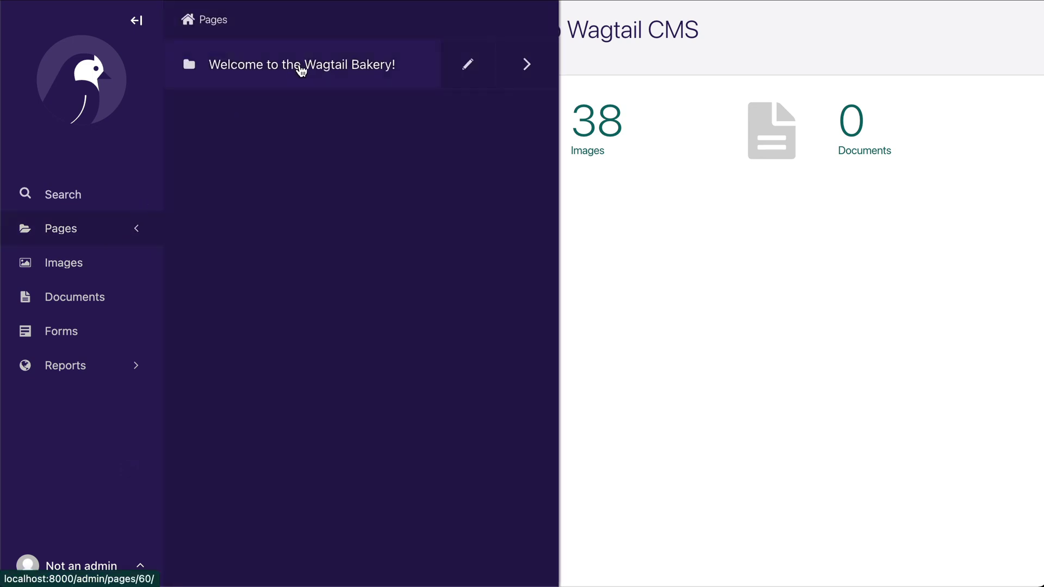
pyautogui.click(301, 70)
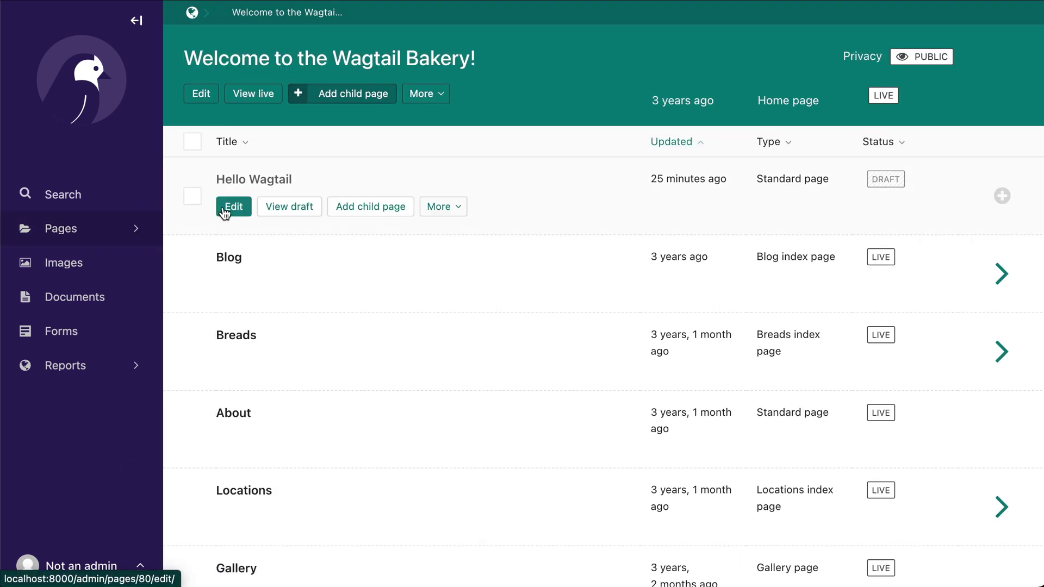
pyautogui.click(225, 212)
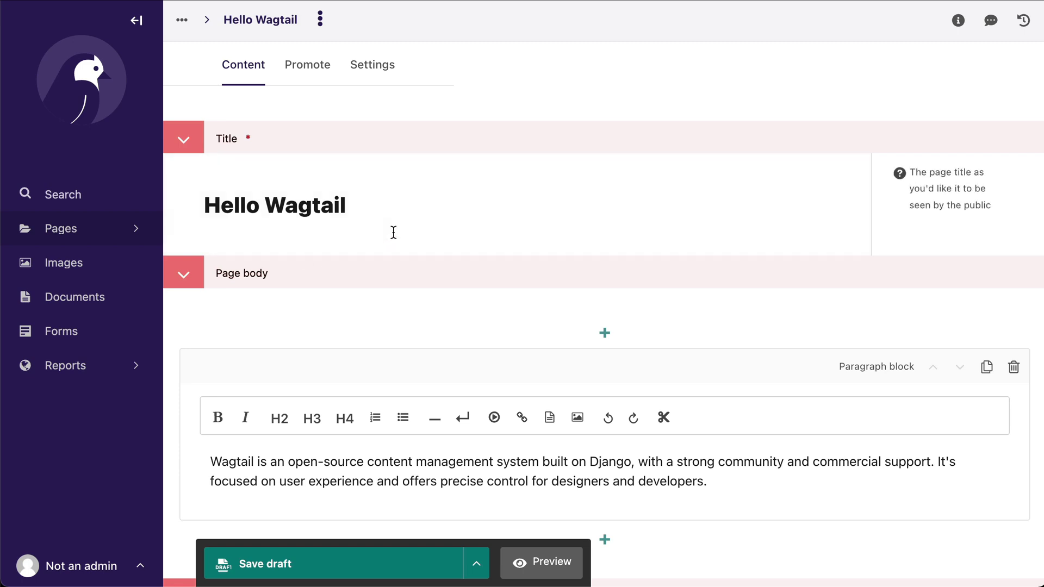
pyautogui.click(394, 232)
pyautogui.click(273, 108)
pyautogui.moveTo(208, 26)
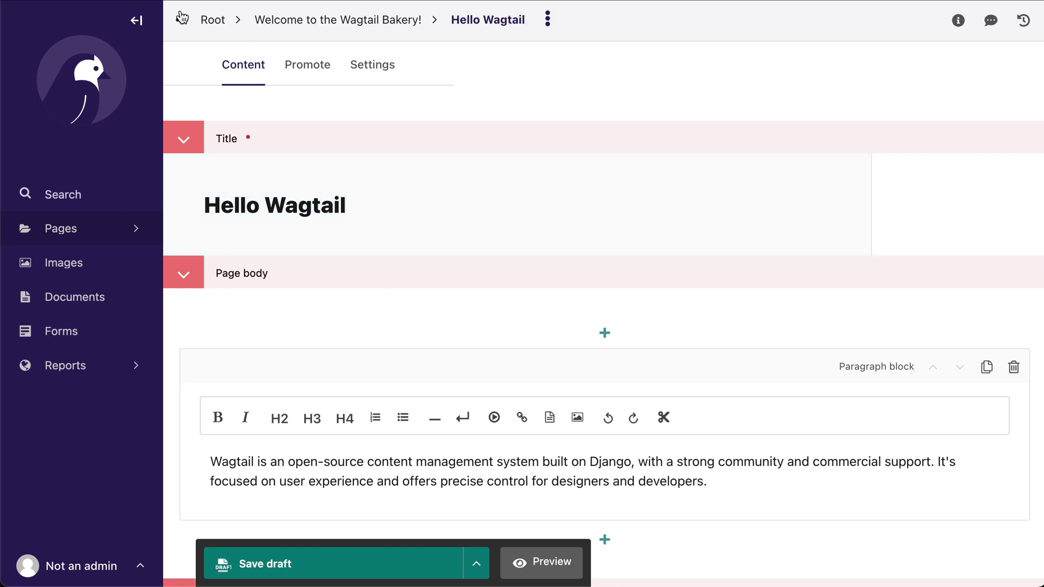
pyautogui.click(289, 20)
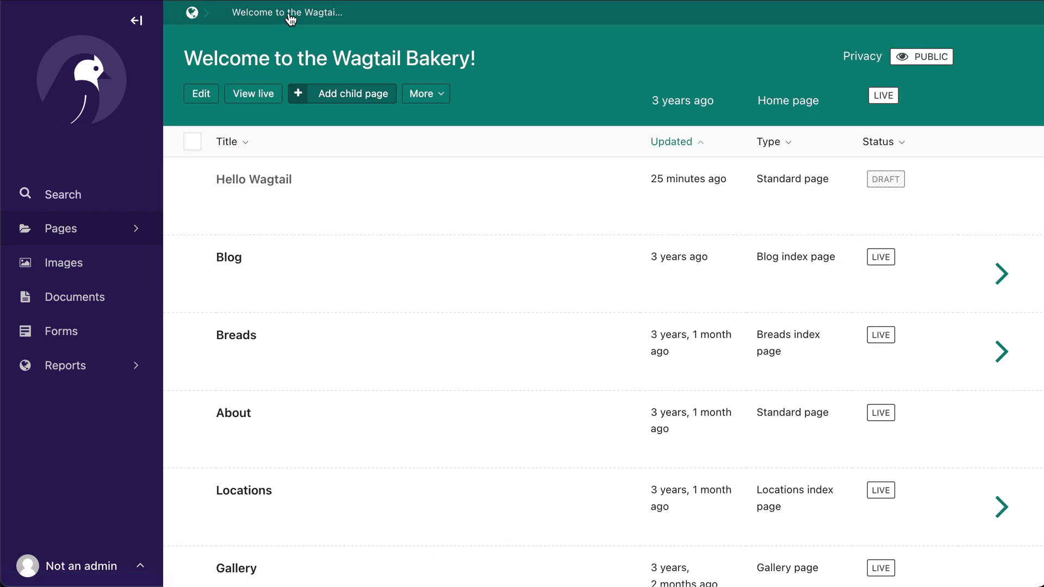
pyautogui.click(340, 97)
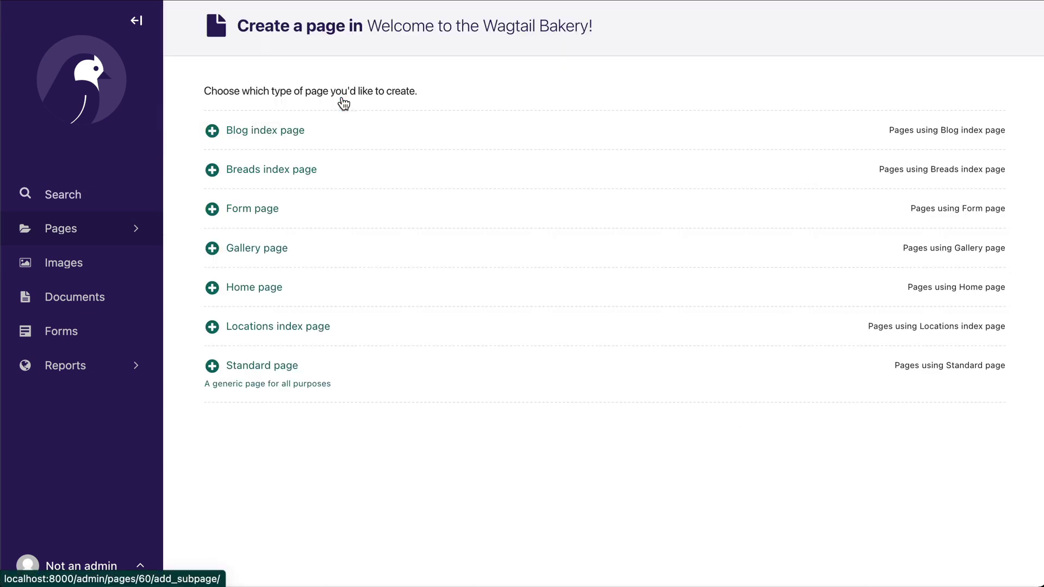